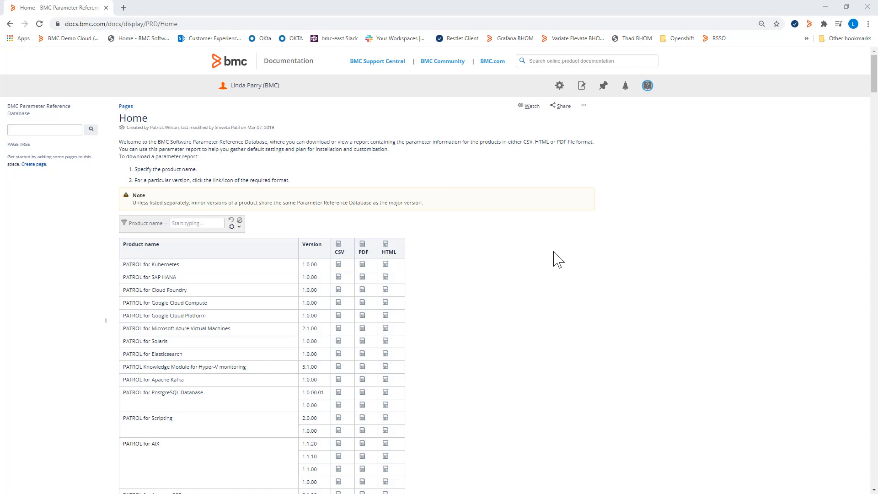
Step: Filter the parameter reference table by product name "sql" and download the CSV for PATROL for Microsoft SQL Server 9.6.30
click(121, 27)
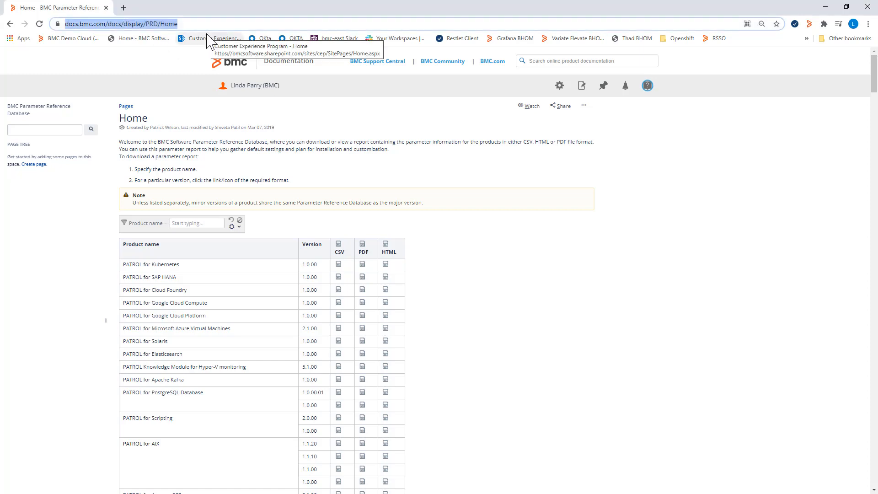
click(188, 224)
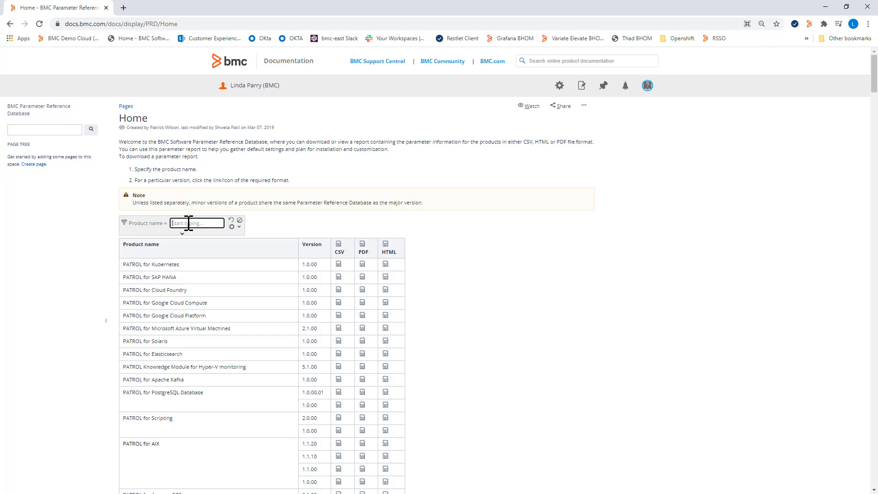
text(sql)
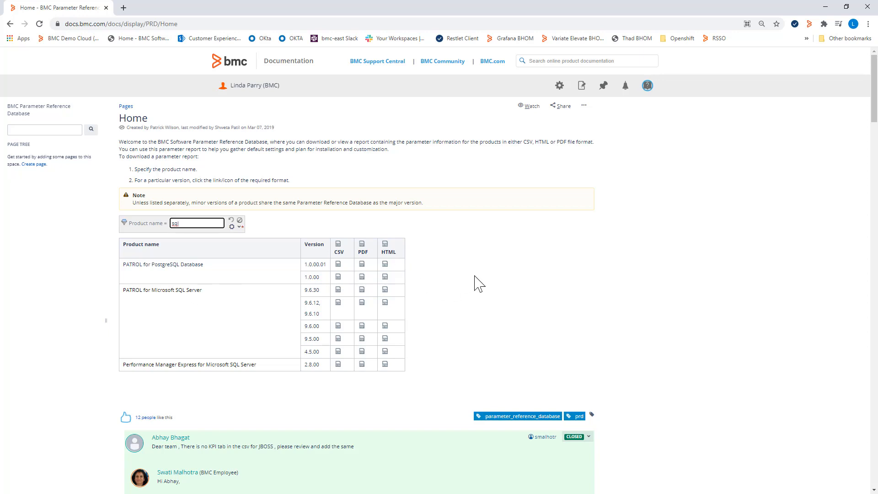
click(338, 292)
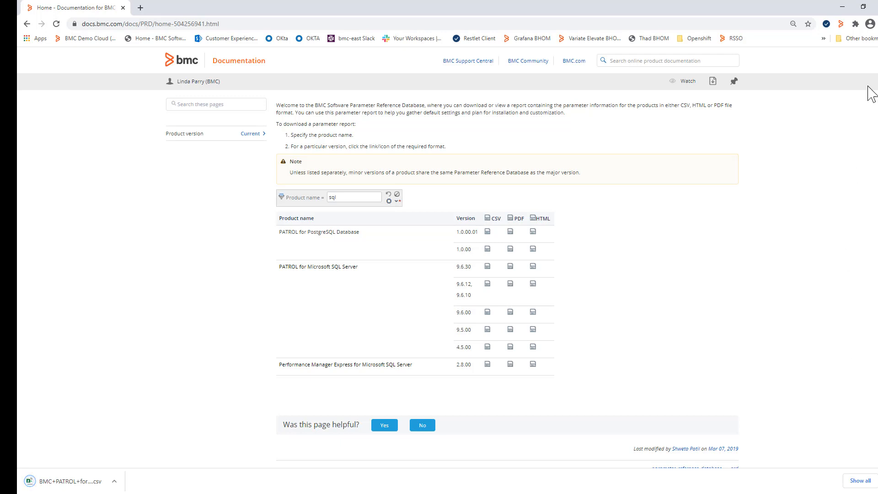
Step: Switch to the downloaded CSV in Excel and review the application classes, parameters, descriptions, units and border ranges
click(843, 6)
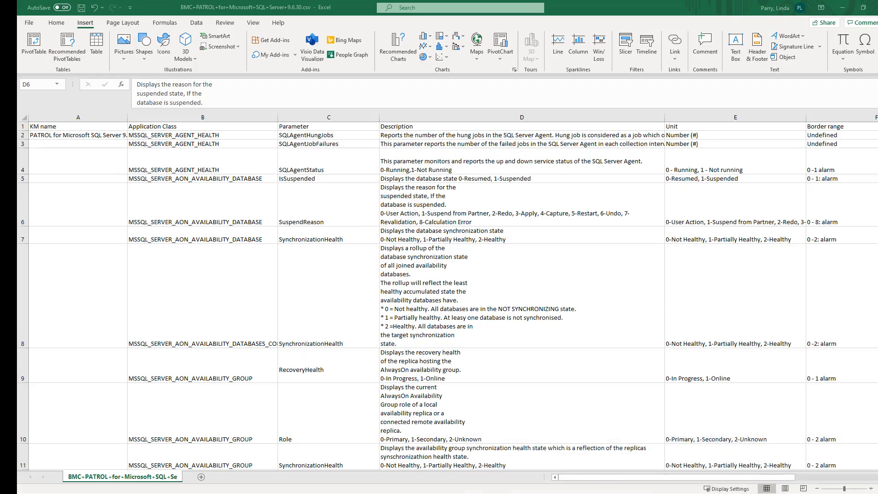
click(522, 178)
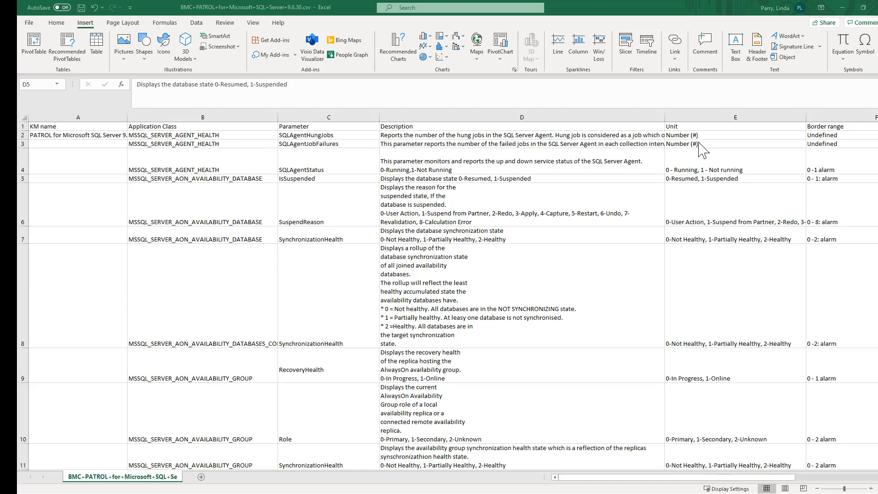
scroll(735, 161, down, 2)
scroll(735, 169, down, 2)
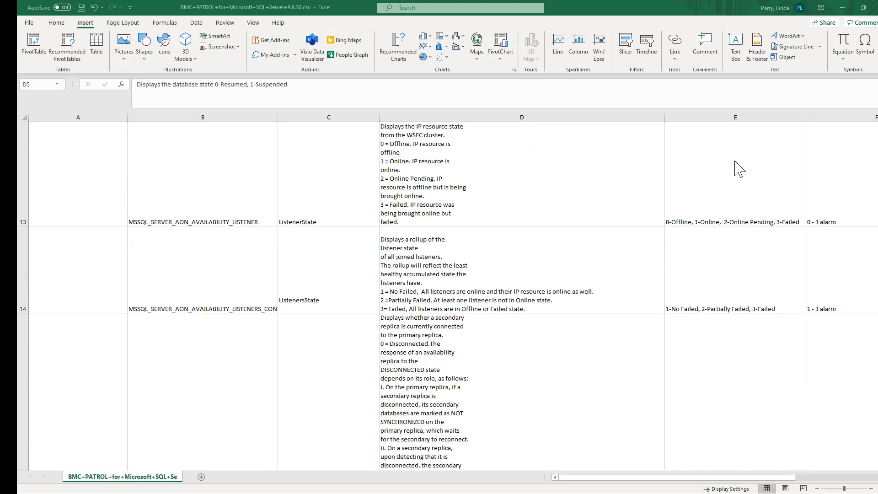
scroll(735, 170, down, 8)
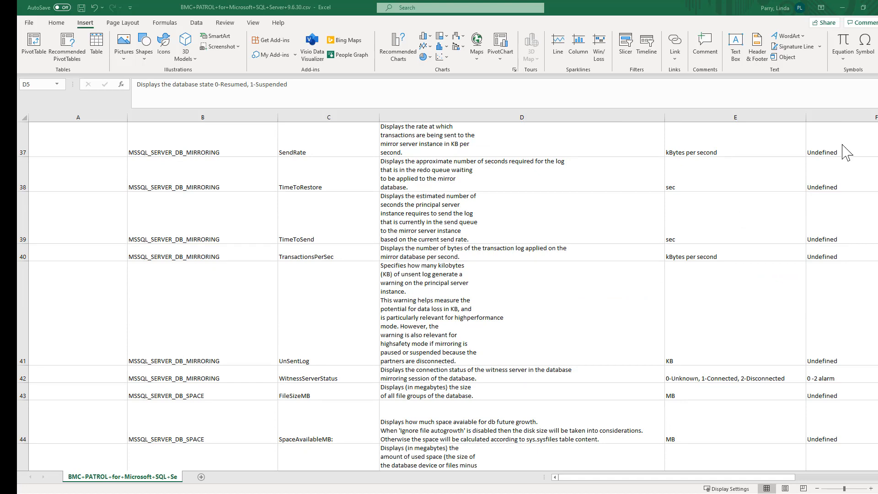
click(845, 8)
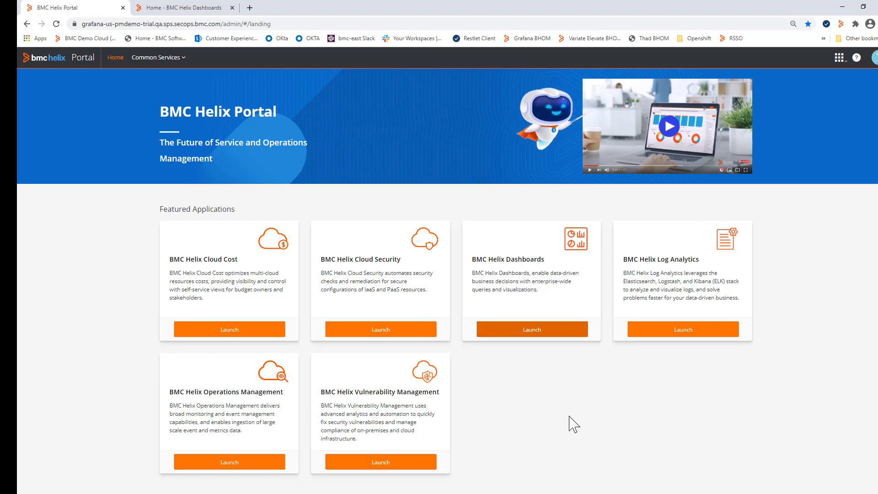
Step: Launch BMC Helix Dashboards from the BMC Helix Portal in the browser and open the dashboard management page
click(536, 336)
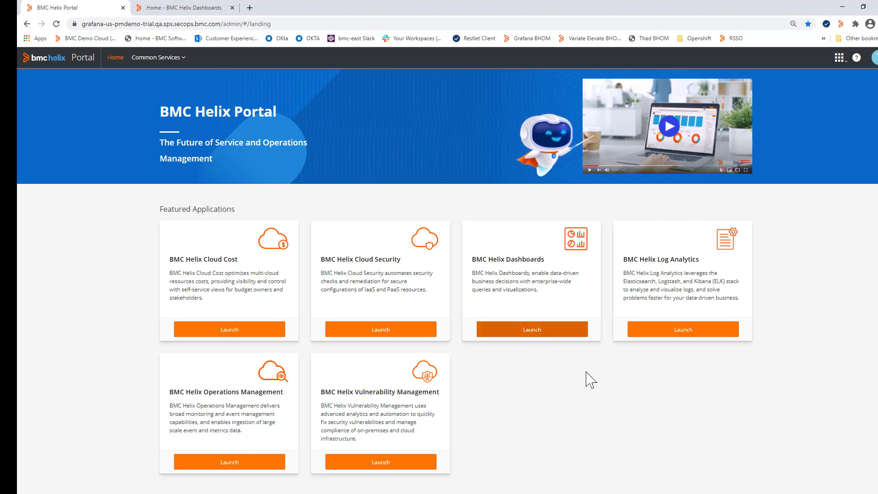
click(341, 7)
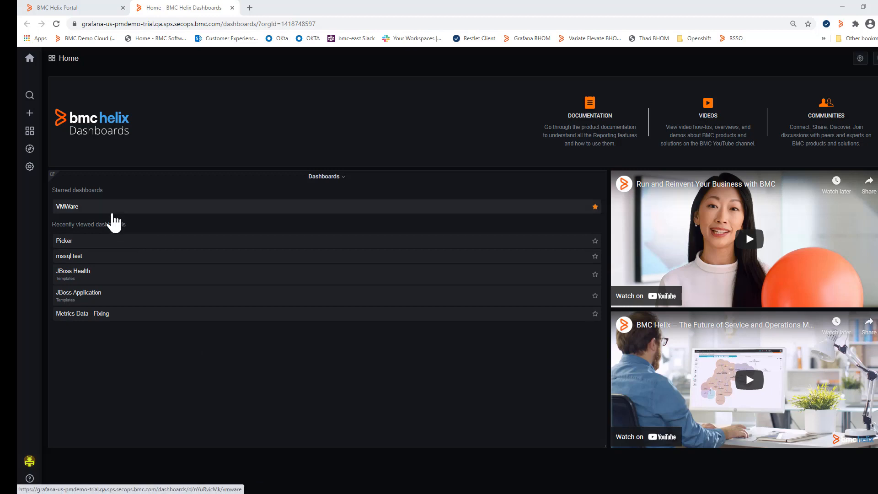
mouse_move(28, 137)
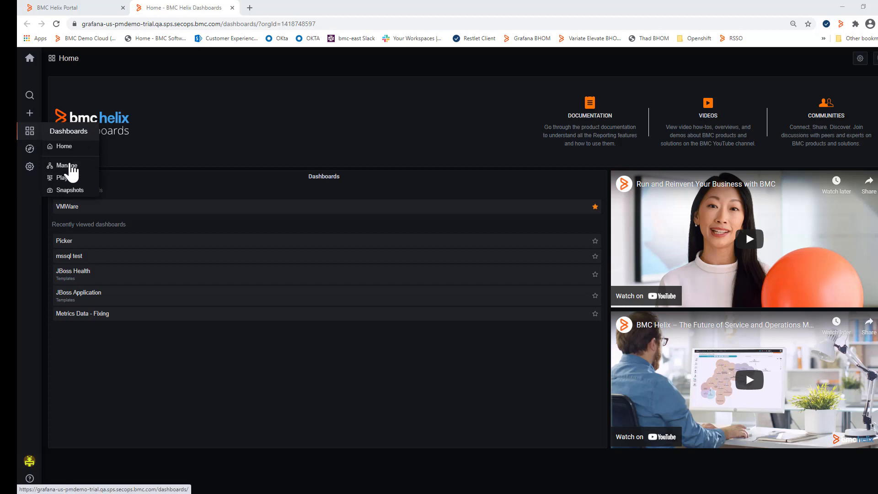
click(68, 166)
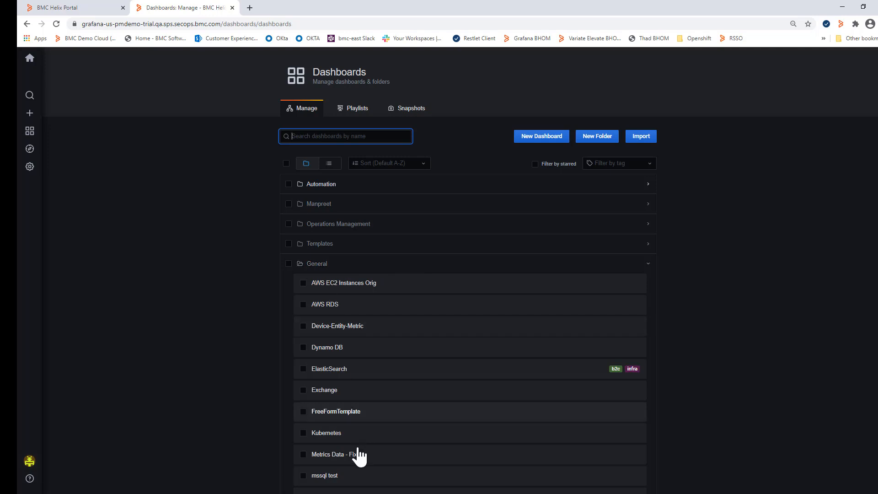
Step: Create a new dashboard and add a new panel to it
scroll(374, 367, down, 3)
scroll(376, 369, up, 3)
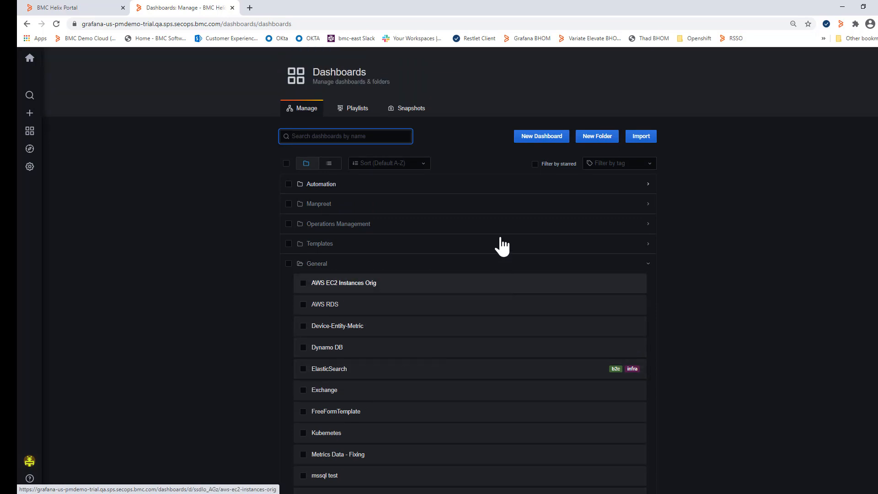
click(555, 137)
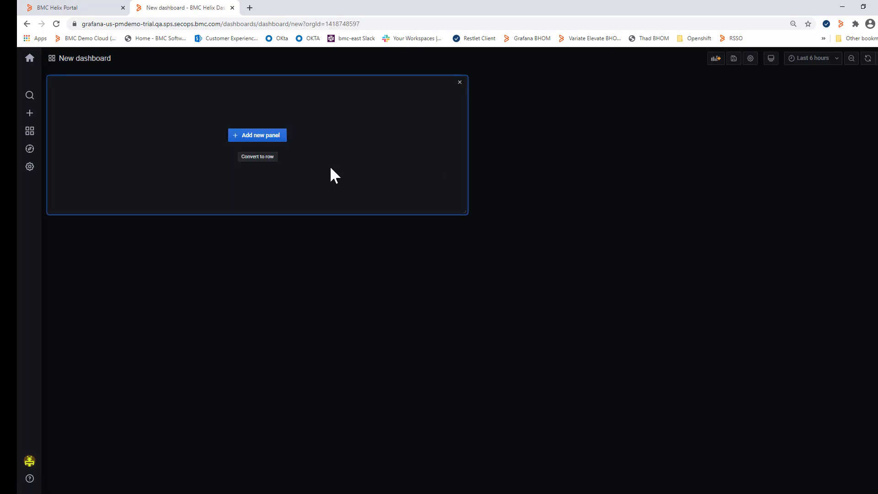
click(254, 137)
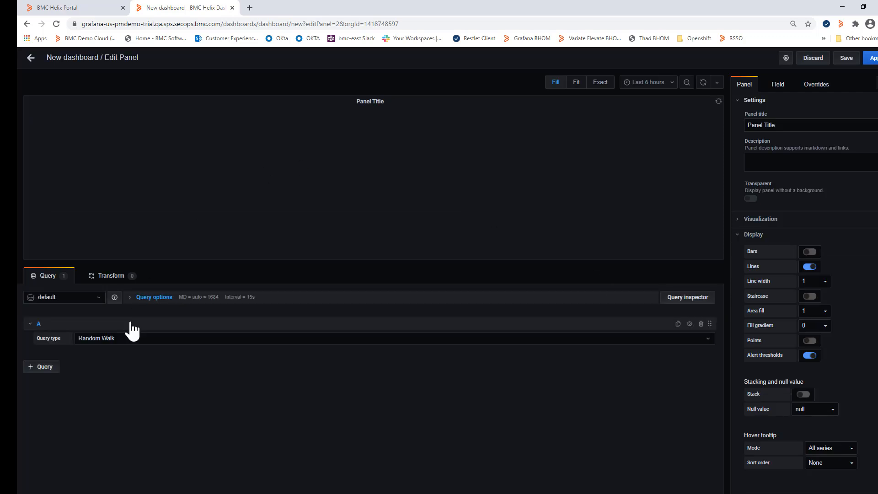
Step: Set the panel's data source to BMC Helix and its query type to Metric, with the query {entityTypeId="MSSQL_SERVER_DB_CONTAINER"}
click(97, 299)
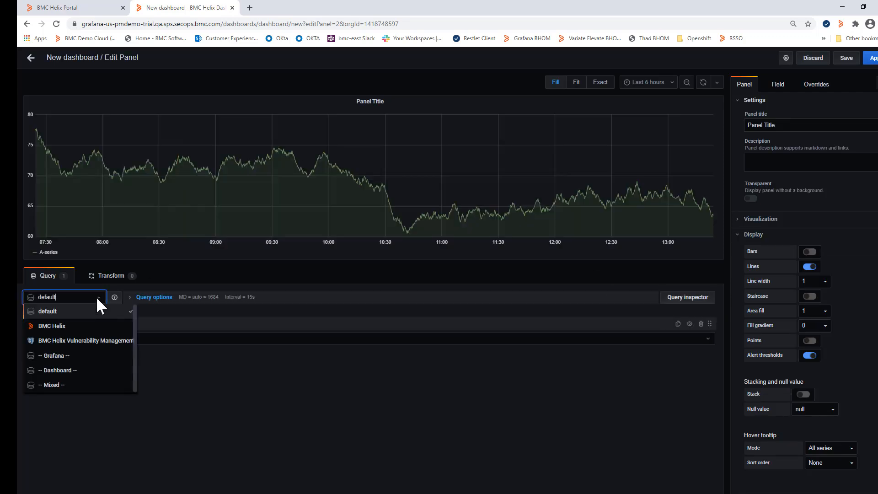
click(60, 326)
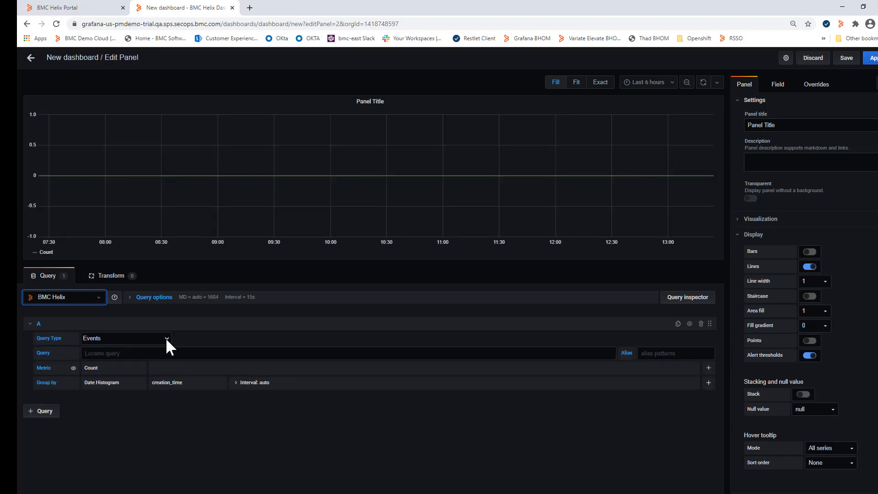
click(166, 338)
click(98, 357)
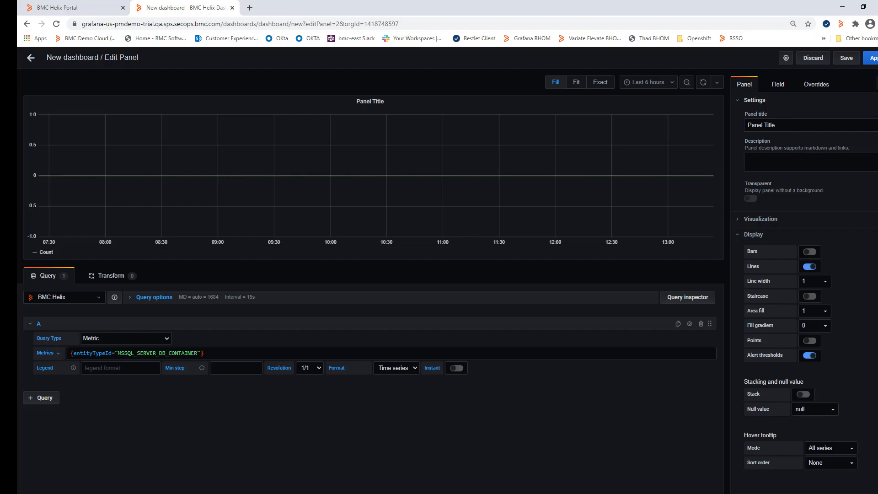
Step: Check the MSSQL_SERVER_DB_CONTAINER parameters in the Excel sheet and prefix the panel's metric query with OfflineDatabases
key(alt+Tab)
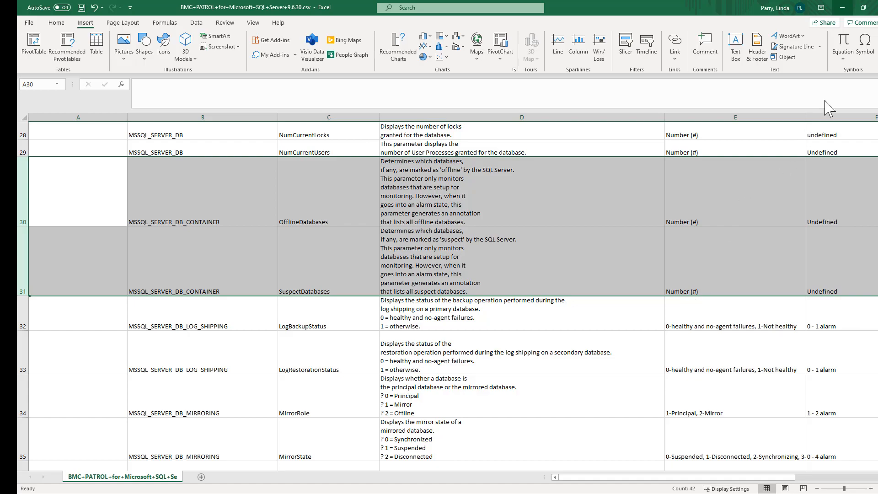
click(843, 8)
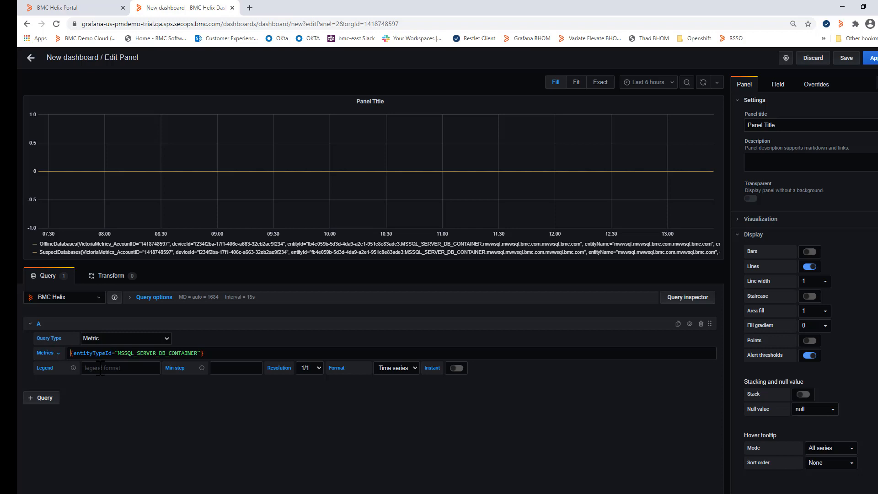
text(Offline)
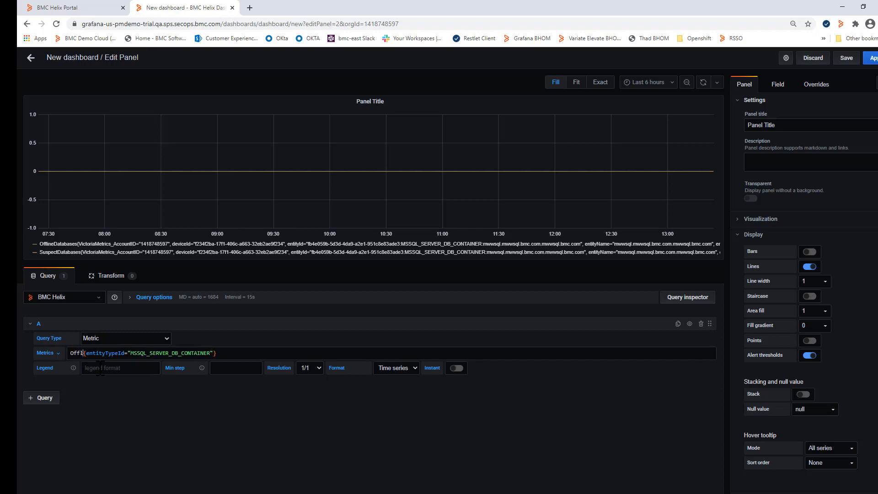
text(Databas)
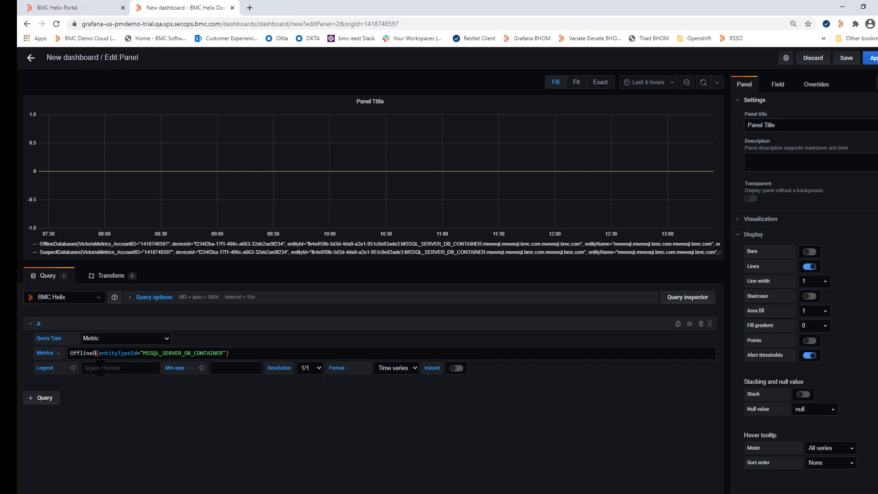
text(es)
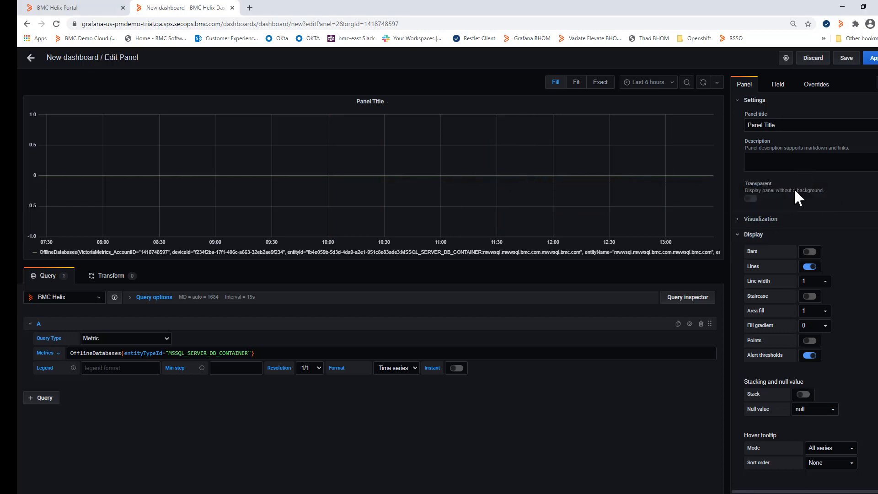
Step: Change the panel's visualization to Stat and inspect the series details of the displayed value
click(757, 234)
click(766, 221)
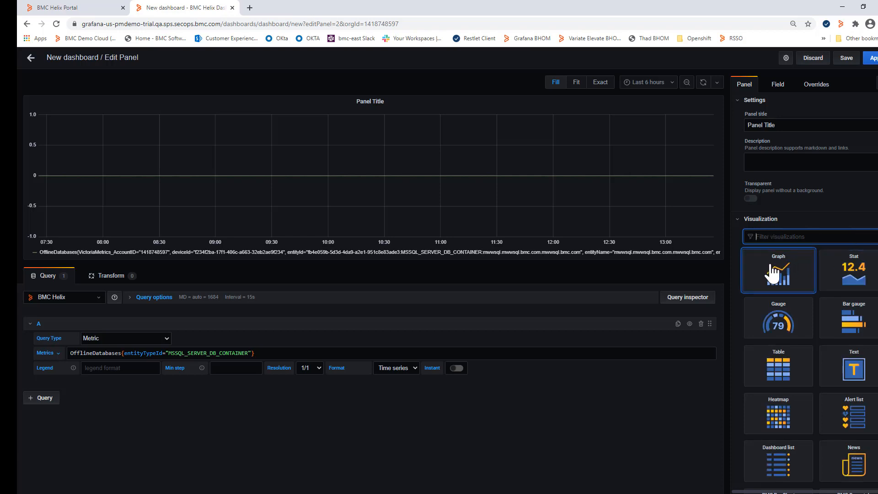
click(851, 275)
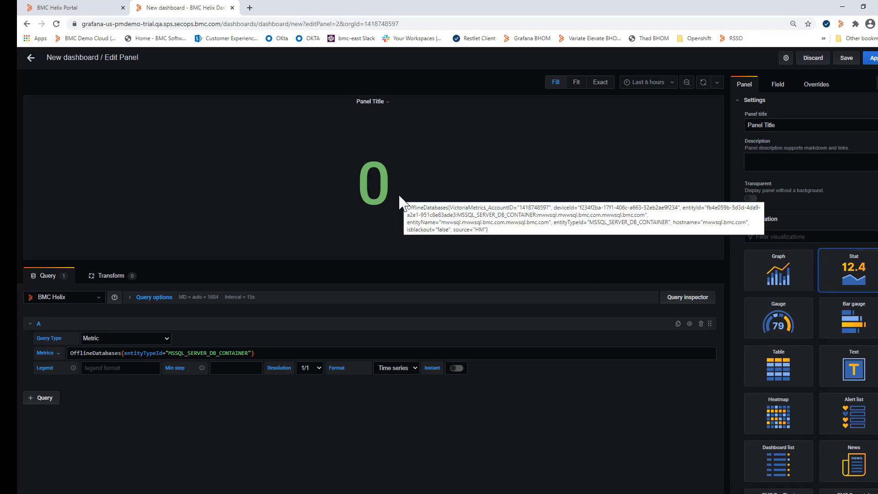
mouse_move(397, 201)
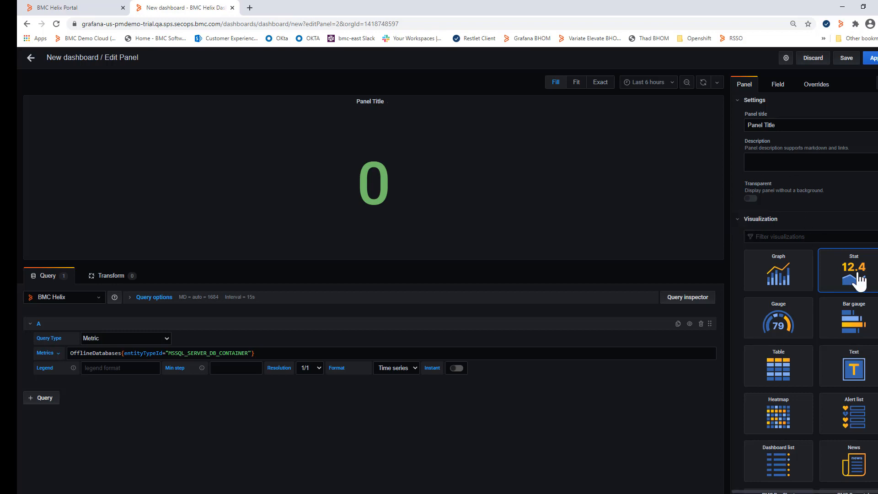
Step: Set the red threshold of the Stat panel's field to 1
click(778, 85)
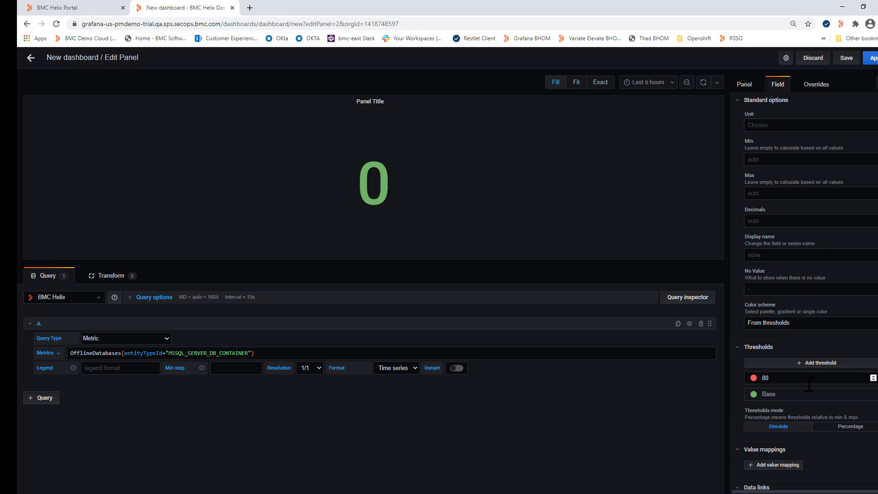
click(772, 378)
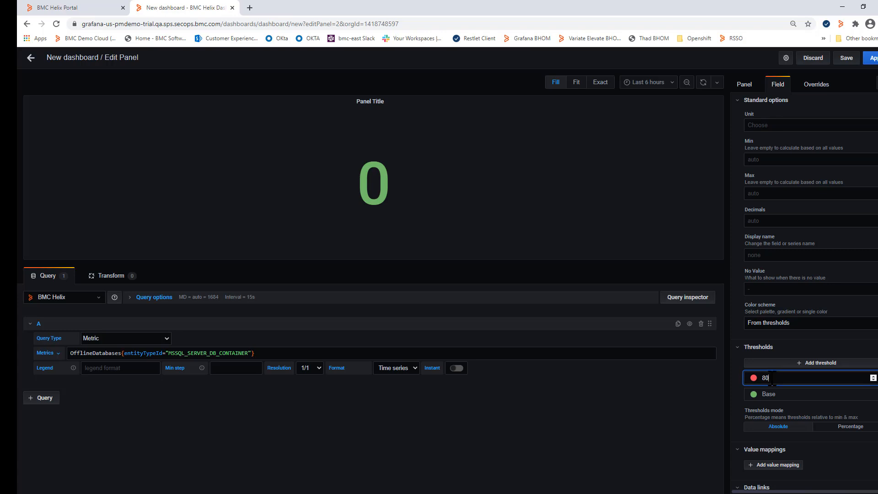
key(BackSpace)
key(BackSpace)
text(1)
click(653, 419)
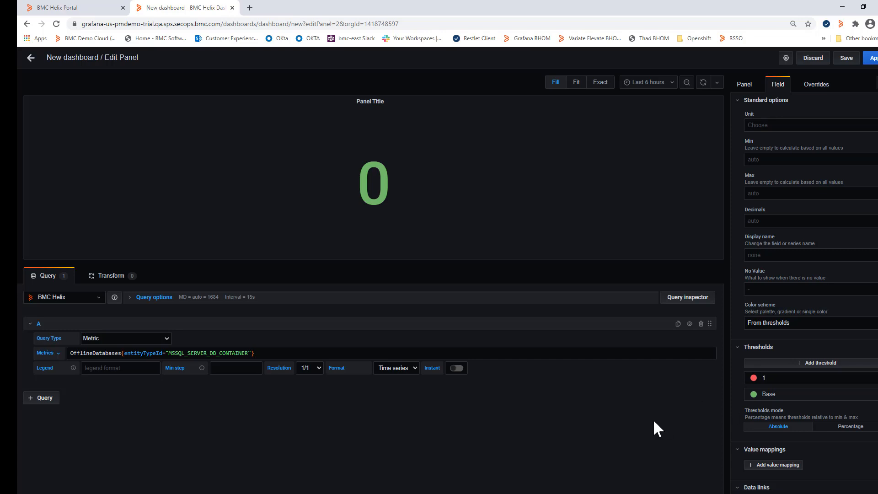
Step: Test the stat's color change by setting the red threshold to 0, and restore it to 1
click(776, 380)
key(BackSpace)
text(0)
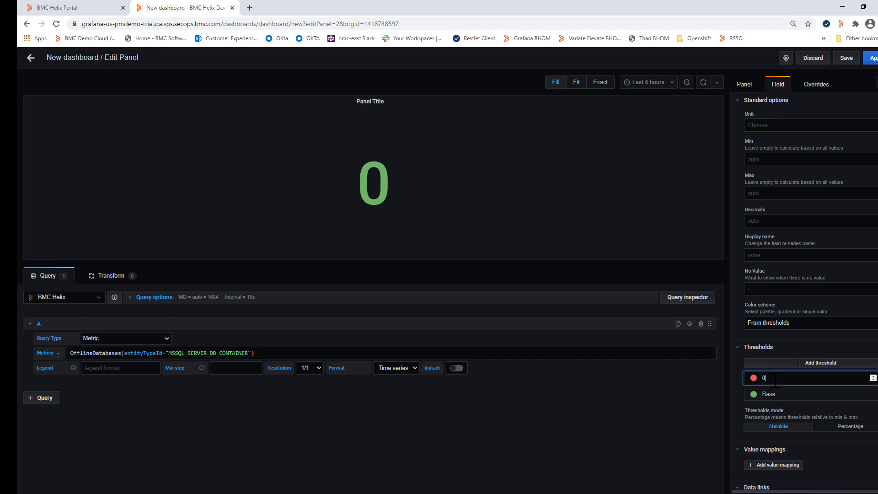
click(709, 404)
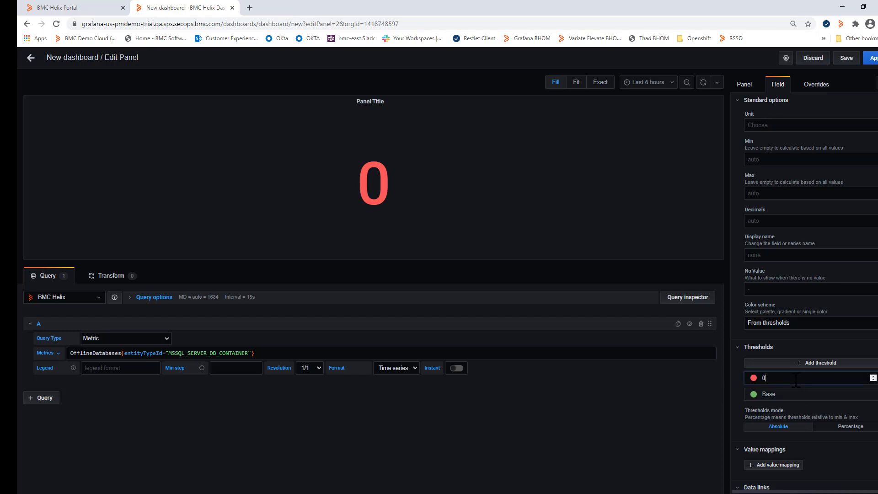
click(796, 381)
key(BackSpace)
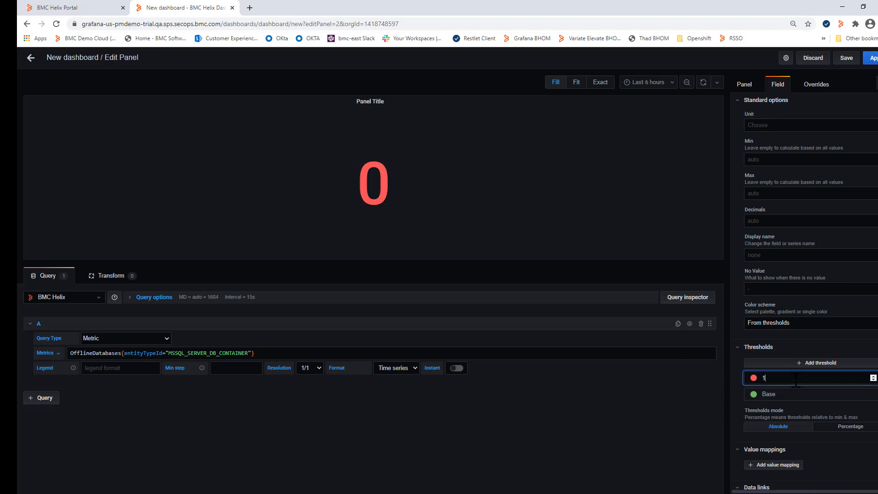
click(602, 419)
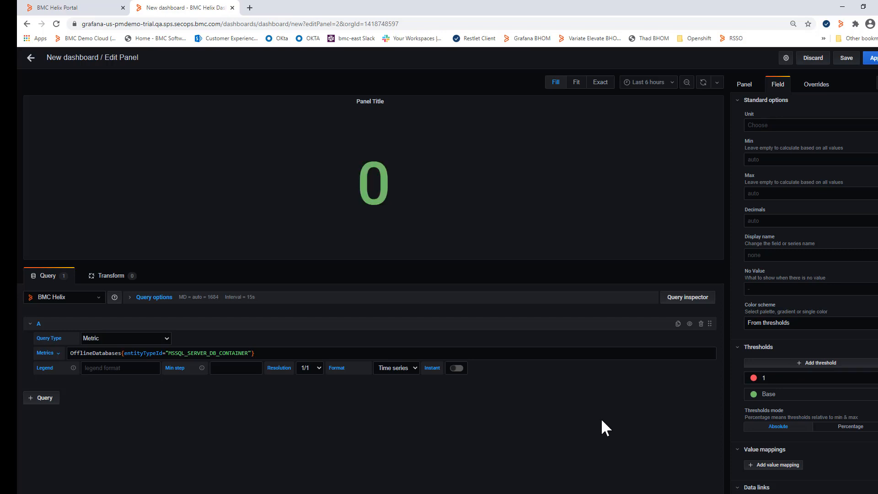
scroll(860, 455, down, 1)
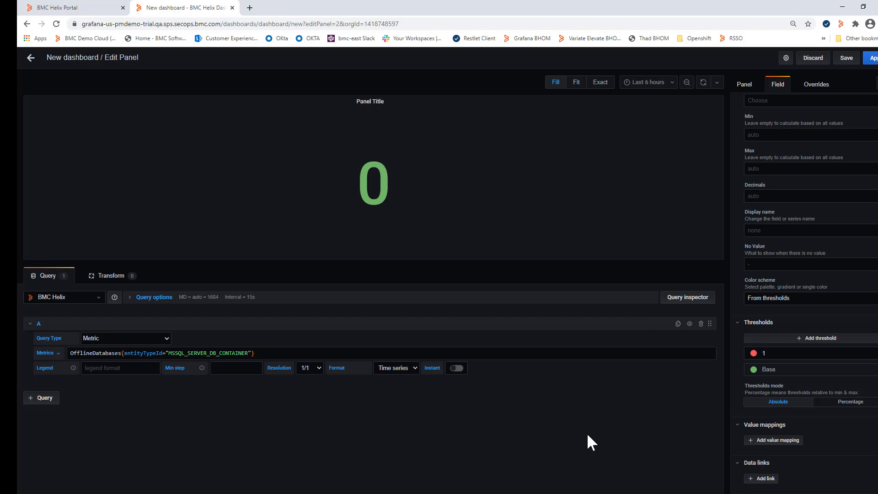
Step: Set the panel's title to OfflineDabases
click(745, 84)
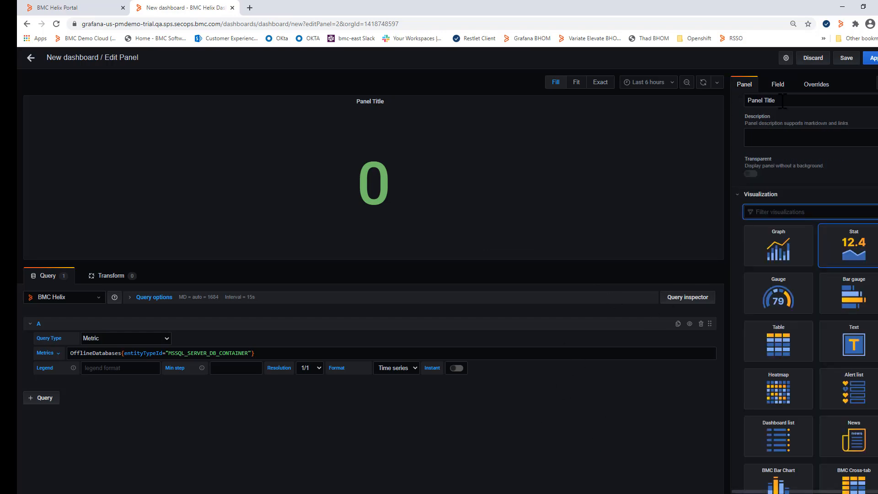
drag(783, 101, 749, 107)
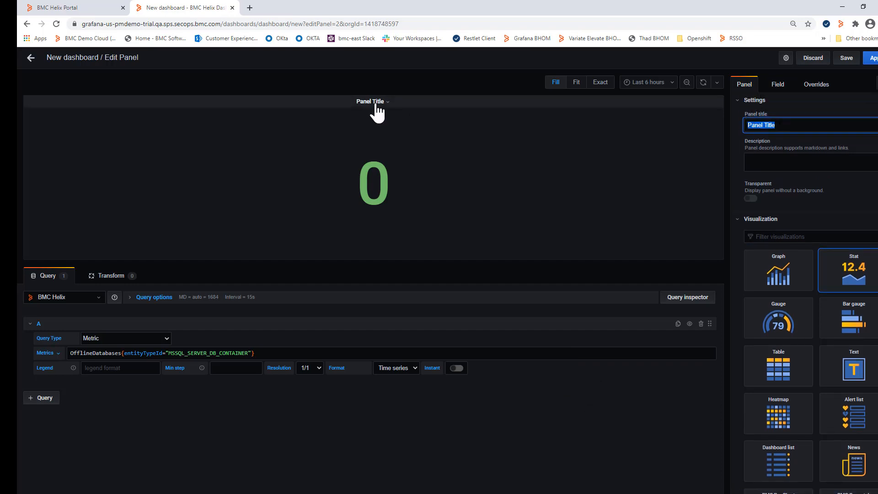
click(783, 129)
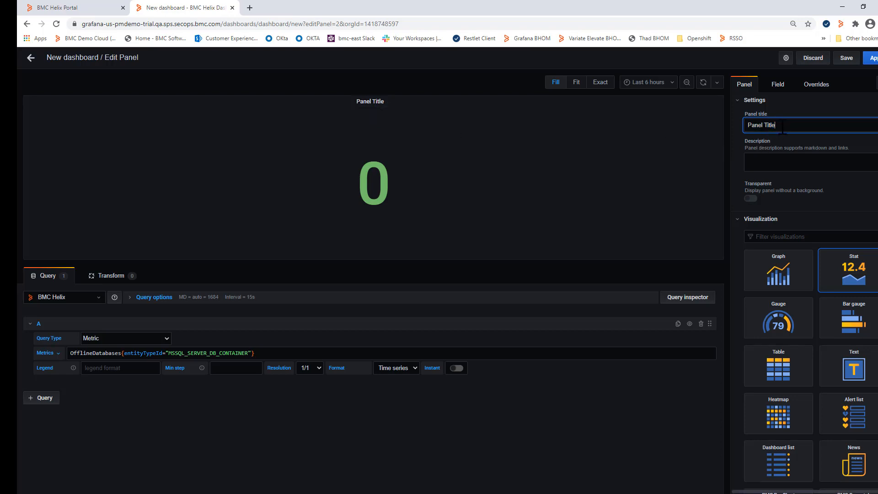
drag(782, 130, 750, 122)
text(OfflineDaaba)
key(BackSpace)
key(BackSpace)
text(bases)
key(Tab)
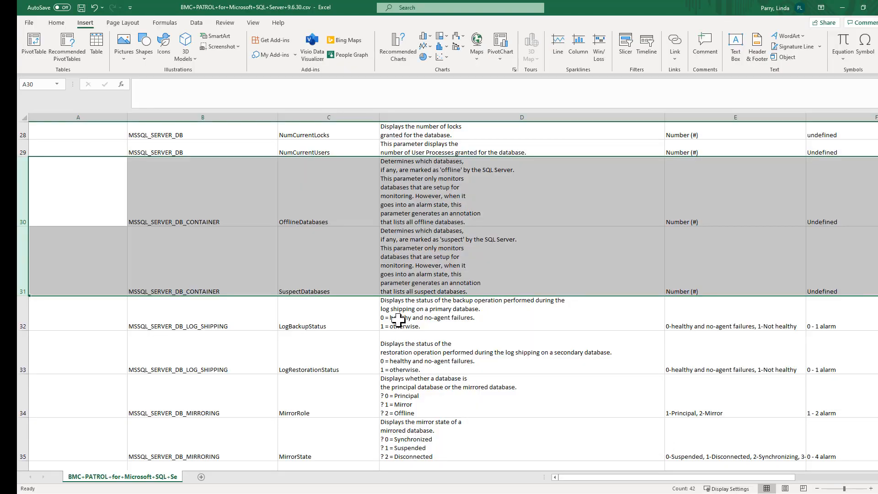
Step: Copy the first three lines of the OfflineDatabases description from the Excel sheet into the panel's description, and apply the panel changes
click(427, 202)
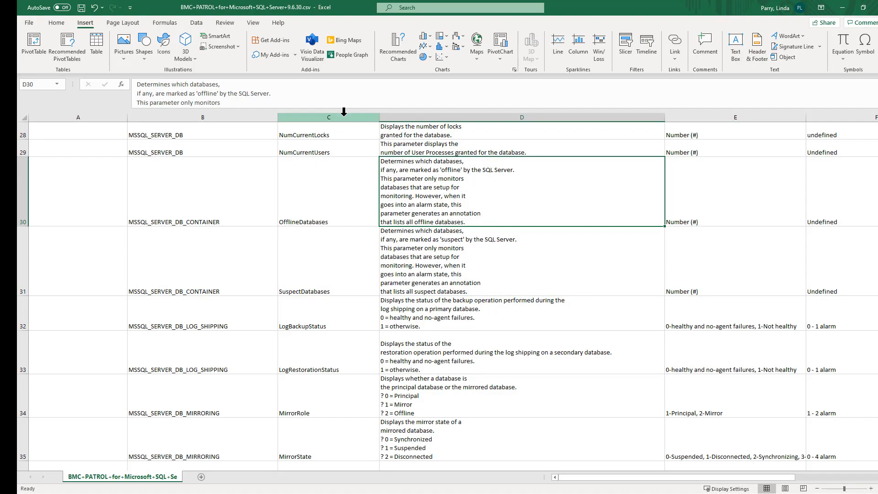
drag(136, 86, 225, 104)
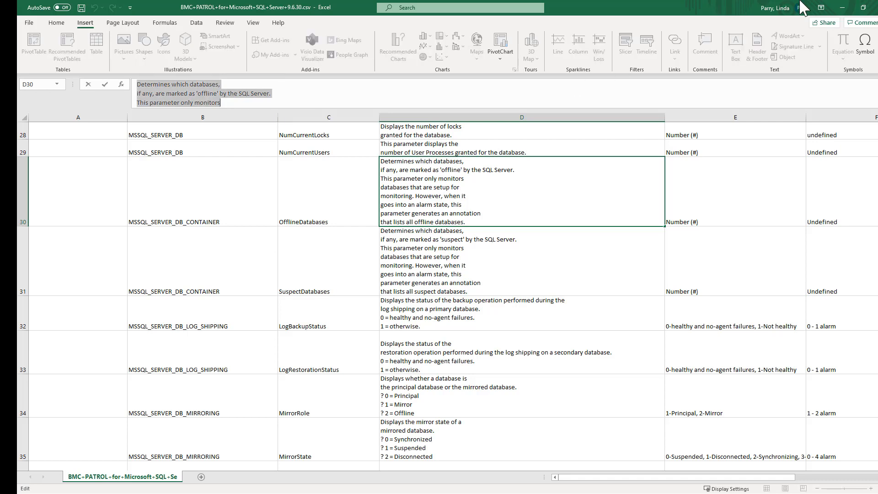
click(843, 7)
click(765, 160)
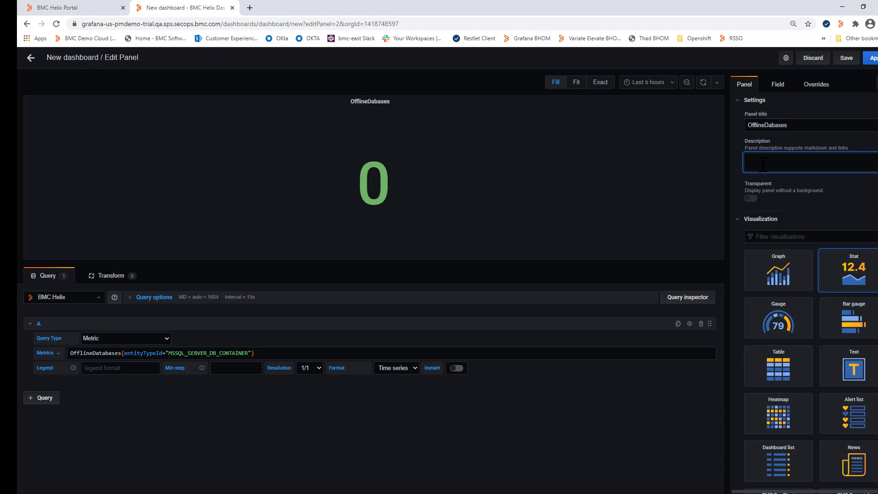
key(ctrl+v)
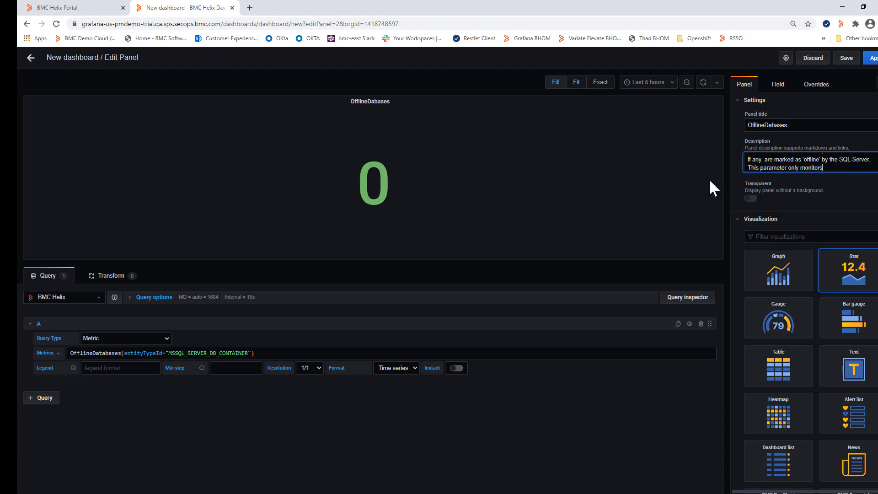
click(870, 58)
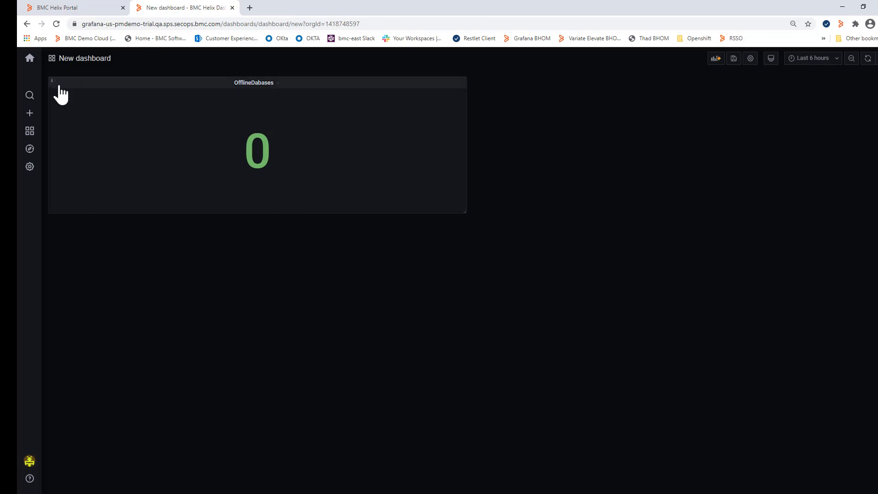
mouse_move(51, 81)
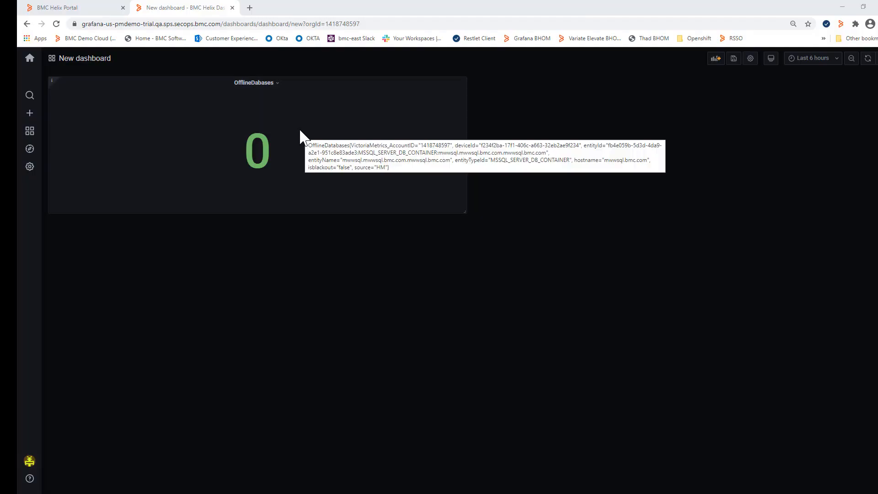
Step: Duplicate the OfflineDabases panel on the dashboard
click(279, 90)
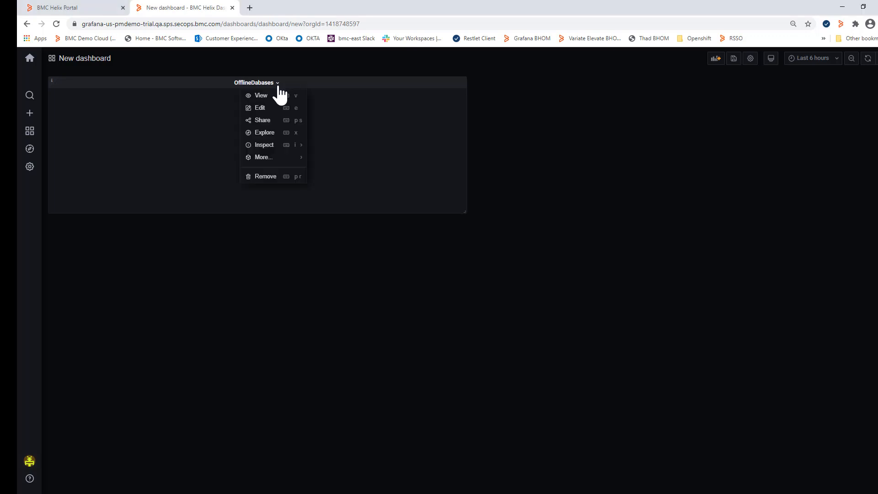
mouse_move(277, 156)
click(341, 158)
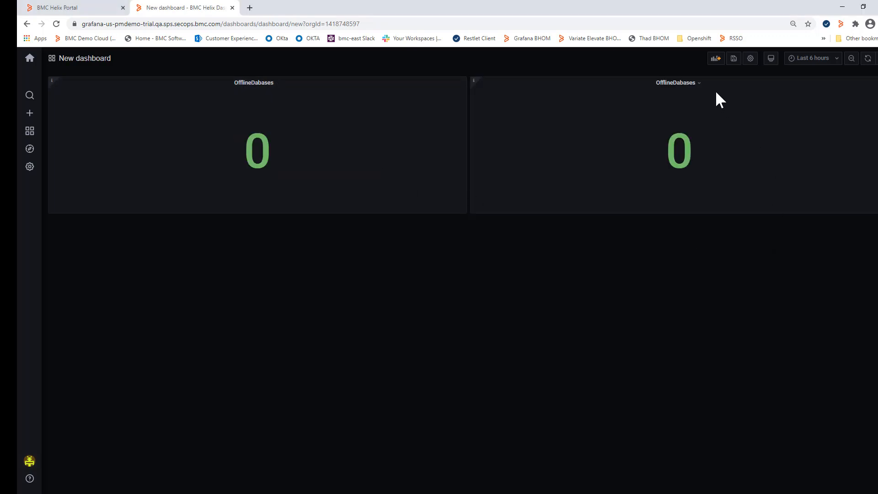
Step: Edit the duplicated panel, changing its query metric to SuspectDatabases and setting its visualization to Stat
click(696, 87)
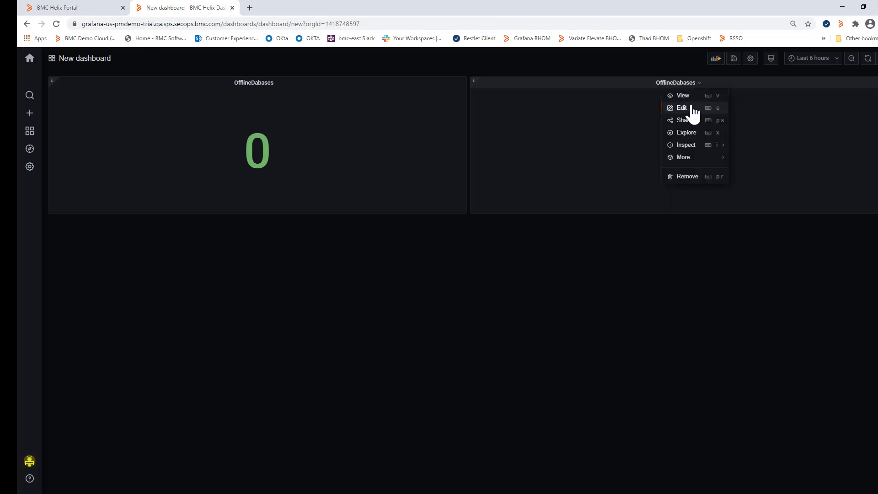
key(e)
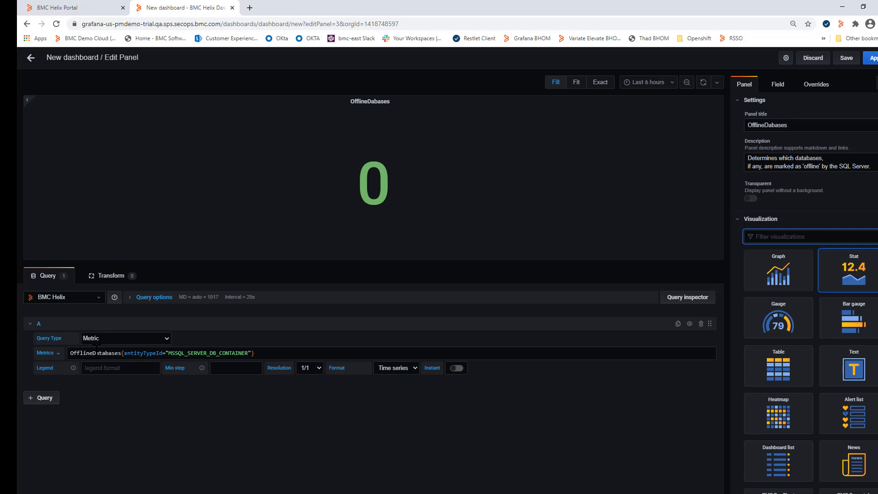
drag(94, 352, 74, 353)
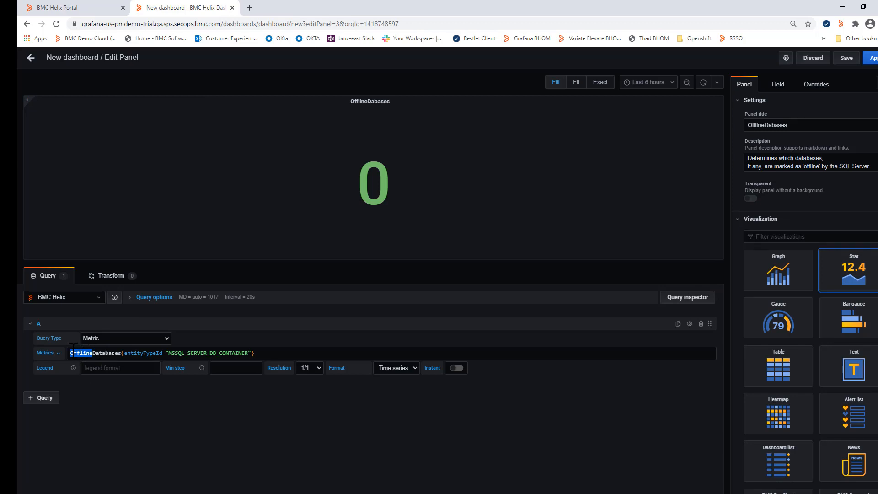
text(Suspect)
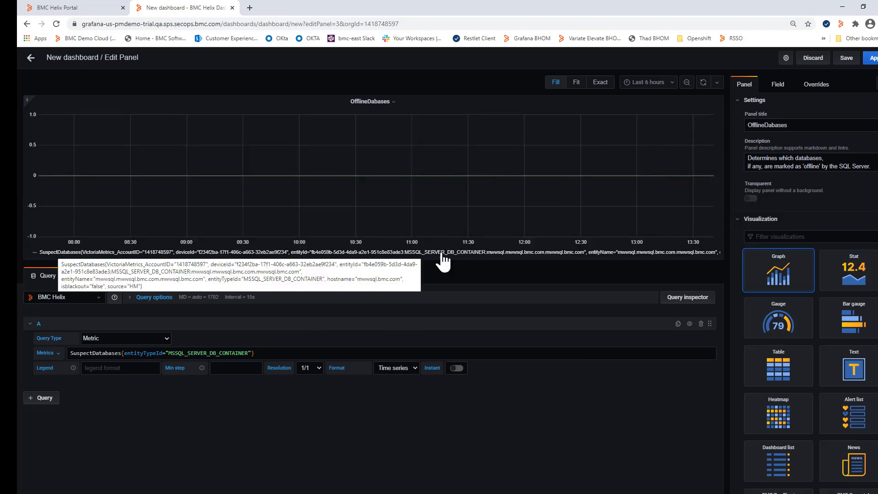
click(863, 276)
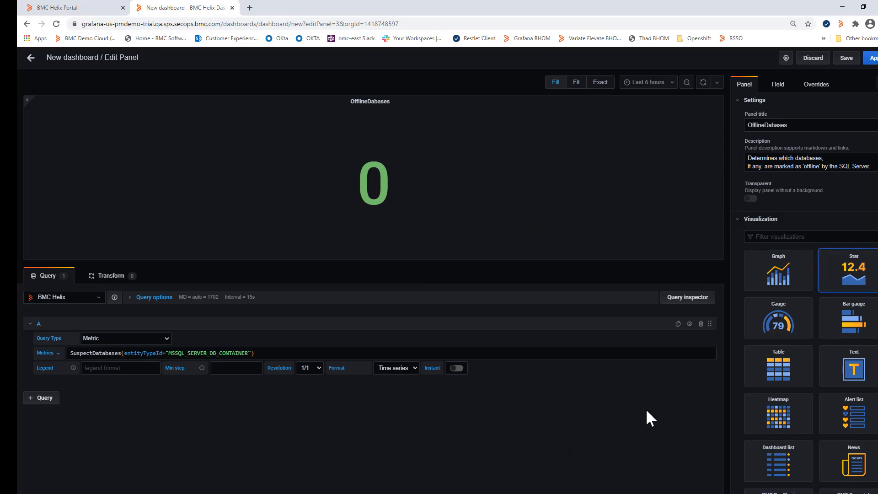
Step: Retitle the duplicated panel SuspectDabases, replace 'offline' with 'suspect' in its description, and return to the dashboard with the changes applied
drag(765, 127, 749, 133)
text(Suspect)
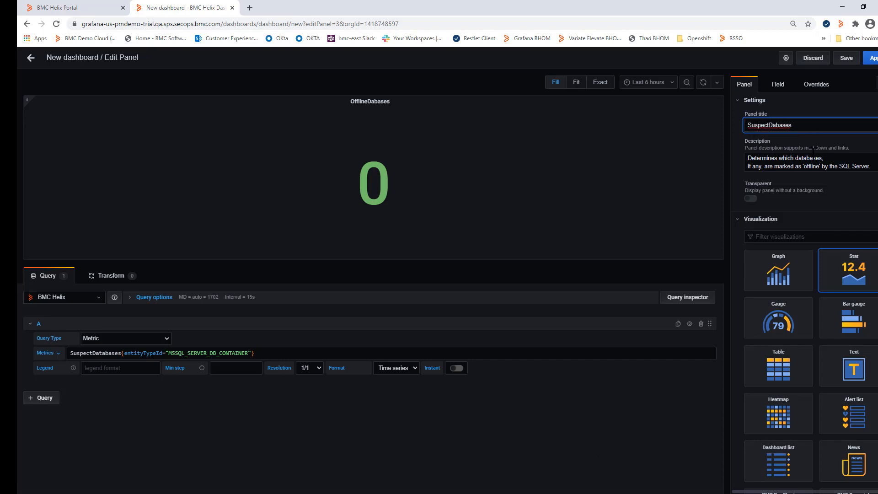
click(819, 166)
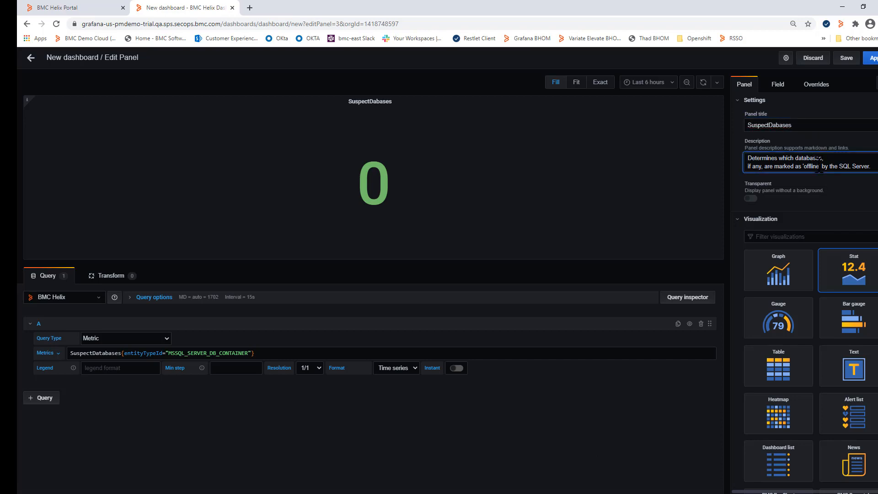
key(BackSpace)
key(BackSpace)
key(BackSpace)
key(BackSpace)
key(BackSpace)
key(BackSpace)
key(BackSpace)
text(suspect)
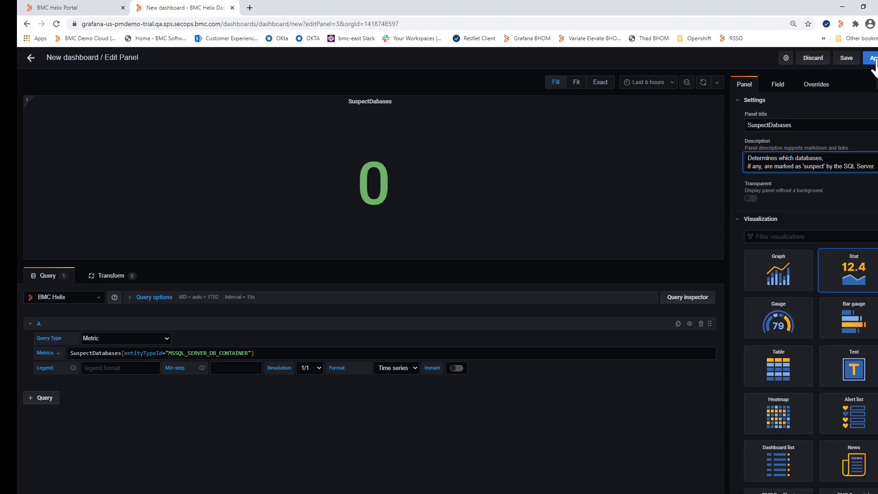
key(Escape)
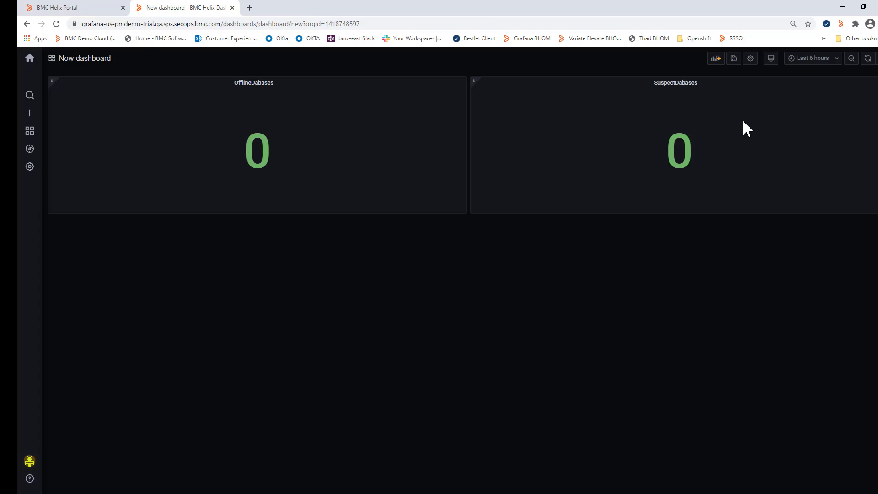
Step: Save the dashboard as MSSQL test Dashboard in the General folder
click(733, 58)
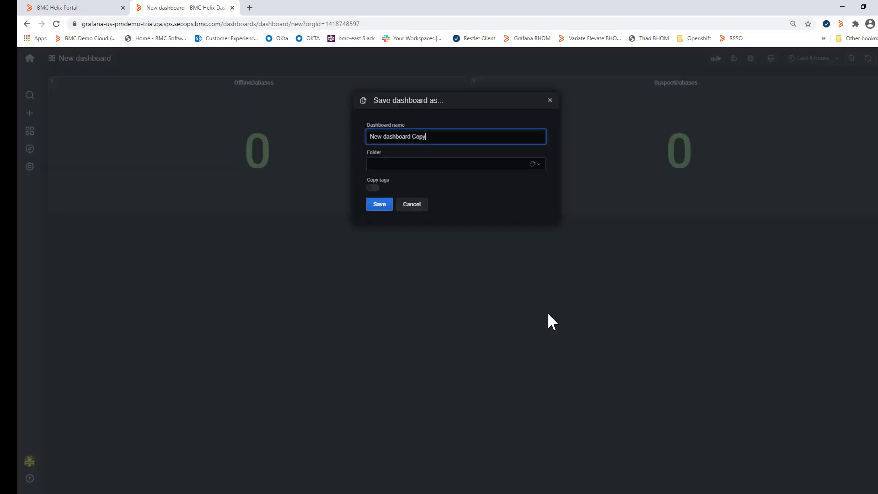
drag(425, 137, 371, 136)
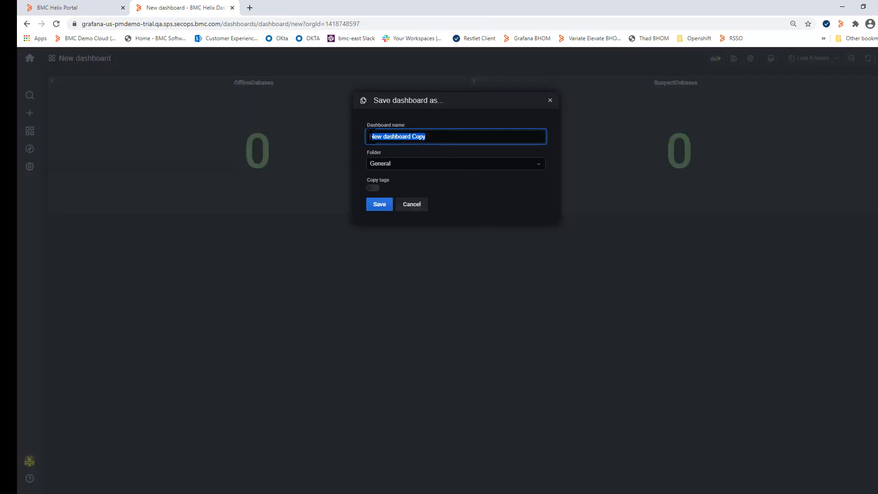
text(MSSQL test Dashboard)
click(379, 204)
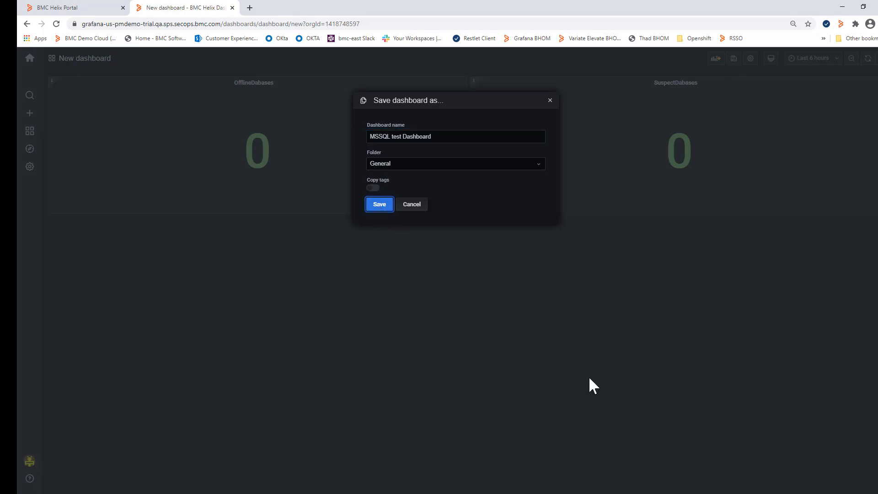